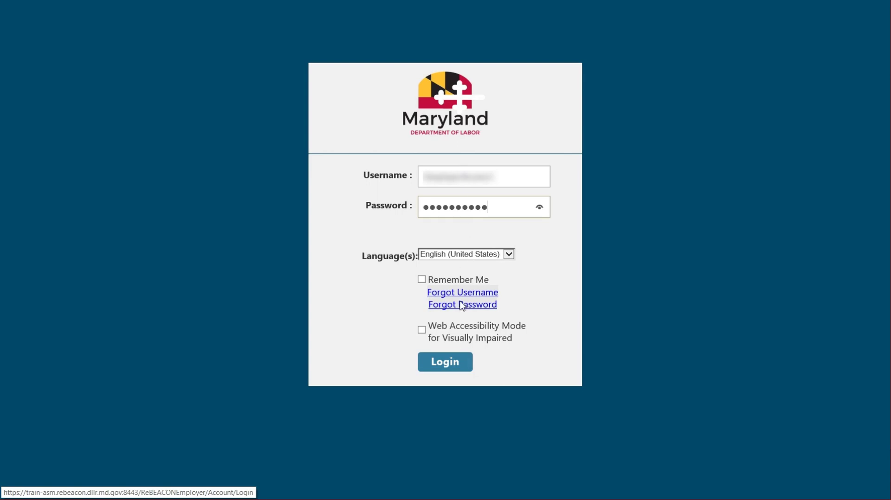
# Log in, start a payment, review the $211.76 due and payment history, then continue
pyautogui.click(451, 364)
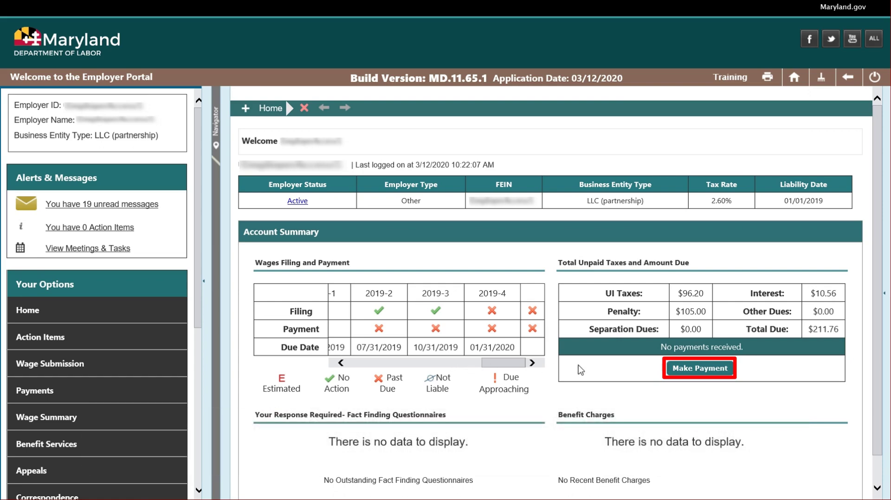
pyautogui.click(686, 369)
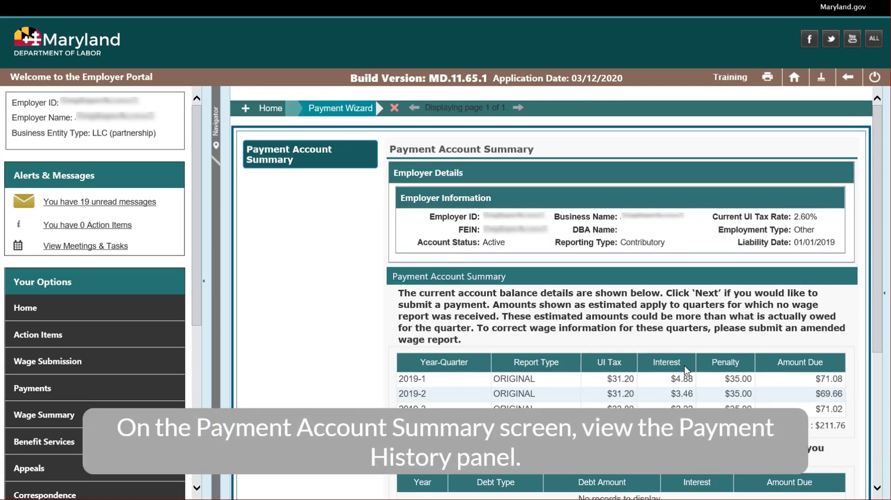
pyautogui.scroll(-5, 742, 314)
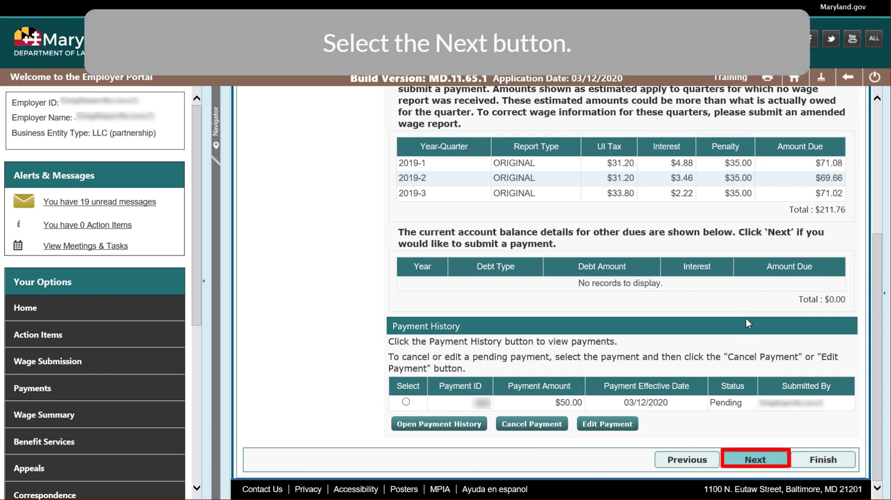
pyautogui.click(744, 459)
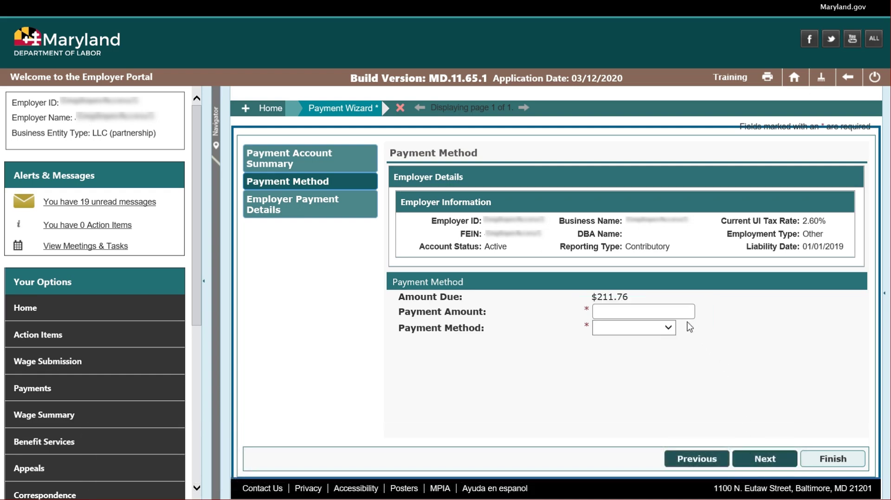
# Enter a $50.00 payment amount with ACH Debit as the method and continue
pyautogui.click(662, 320)
pyautogui.write('$50.00')
pyautogui.click(664, 334)
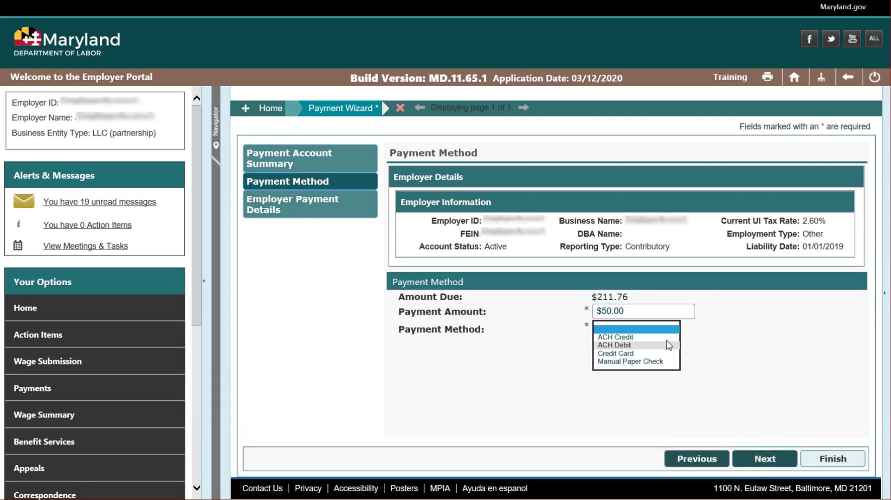
pyautogui.click(668, 344)
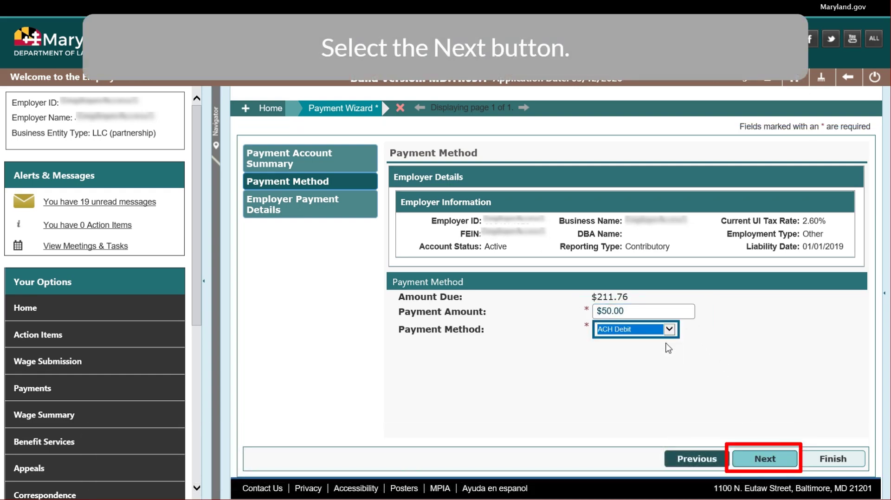
pyautogui.click(765, 459)
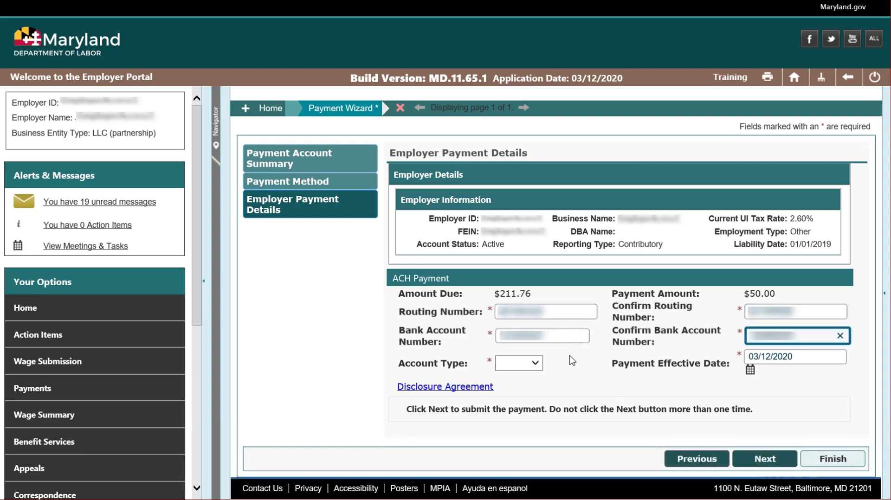
# Choose Checking as the account type, then agree to and accept the Disclosure Agreement
pyautogui.click(536, 365)
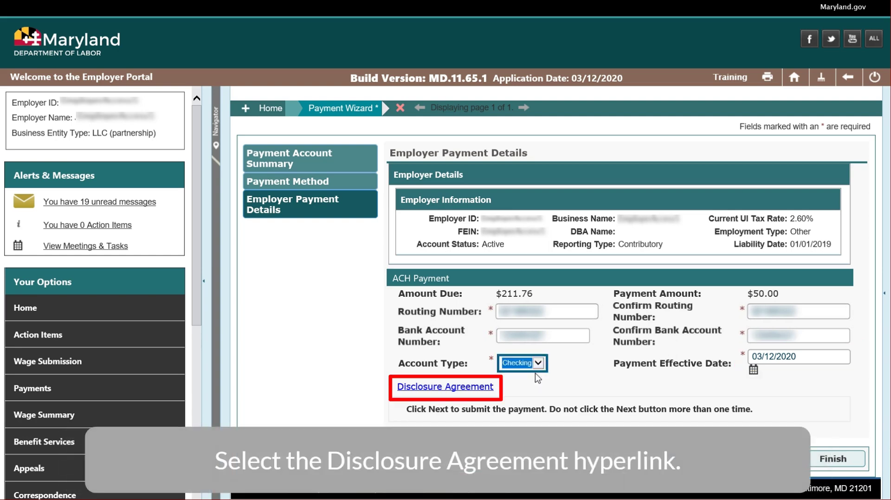
pyautogui.click(474, 390)
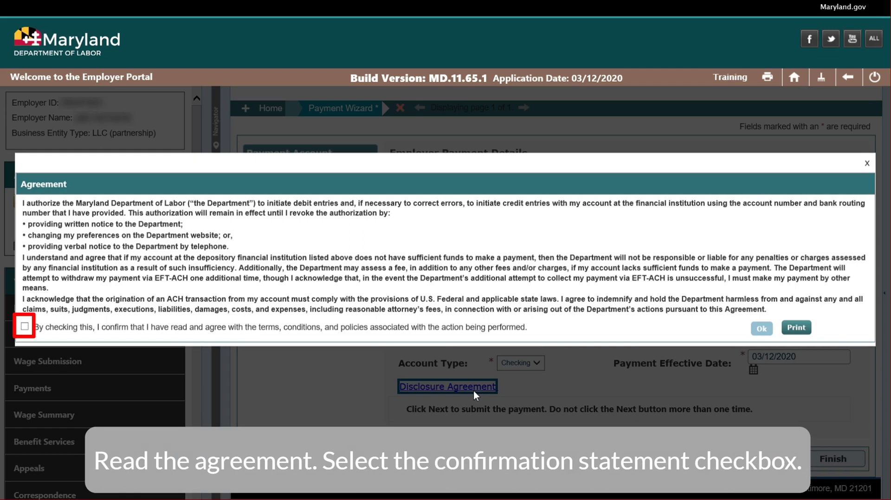
pyautogui.click(24, 327)
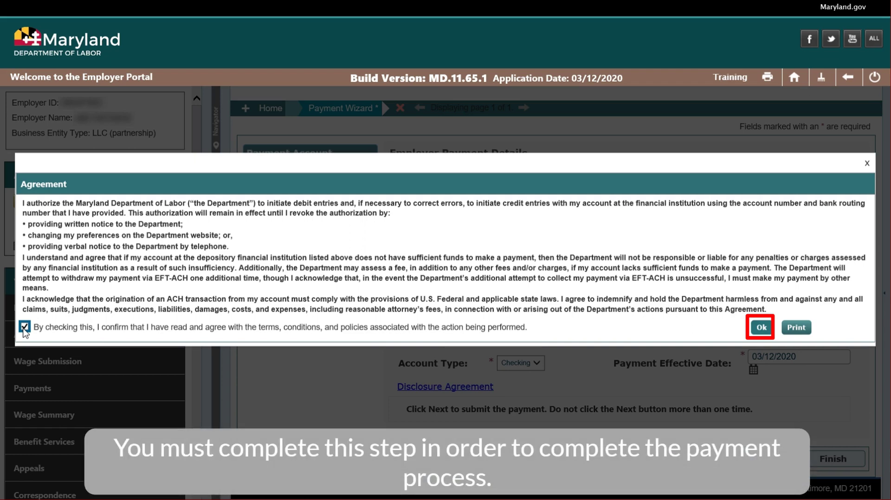
pyautogui.click(763, 328)
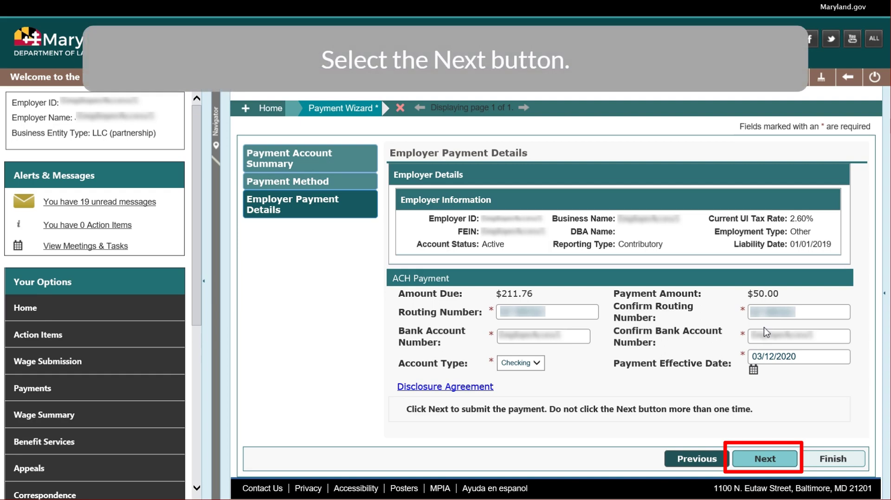
# Verify and submit the $50.00 ACH Debit payment, then finish the wizard
pyautogui.click(764, 458)
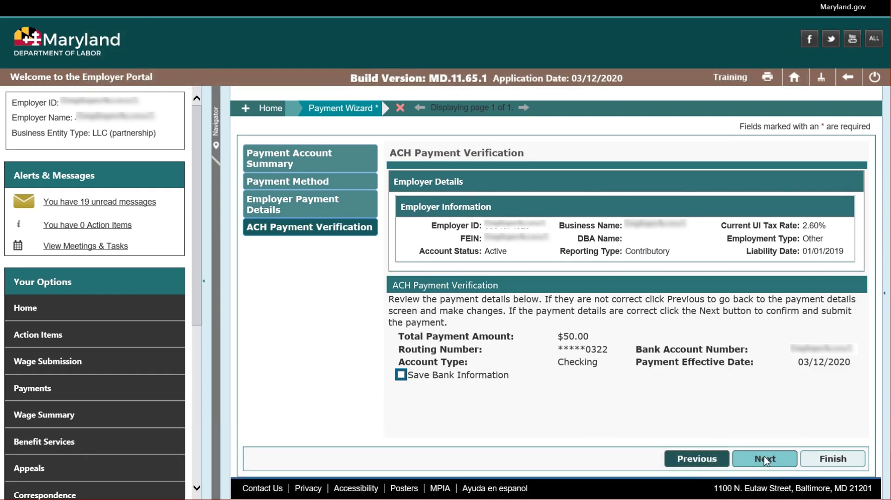
pyautogui.click(764, 456)
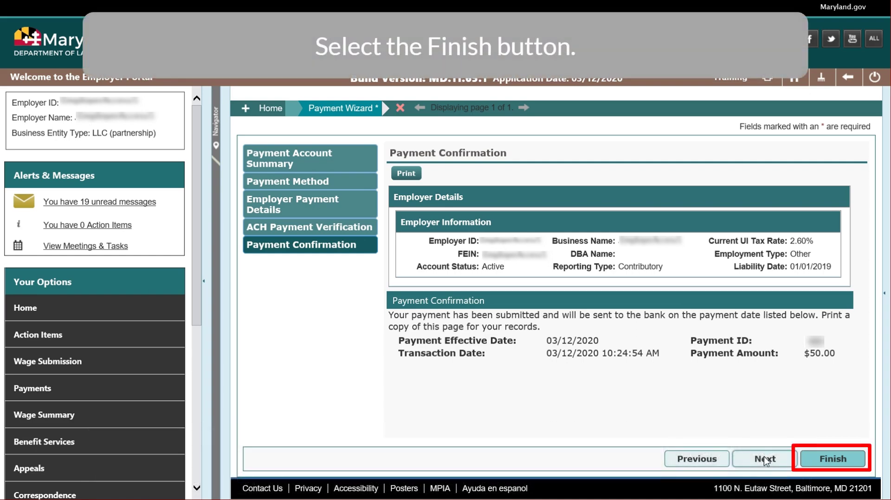
pyautogui.click(836, 459)
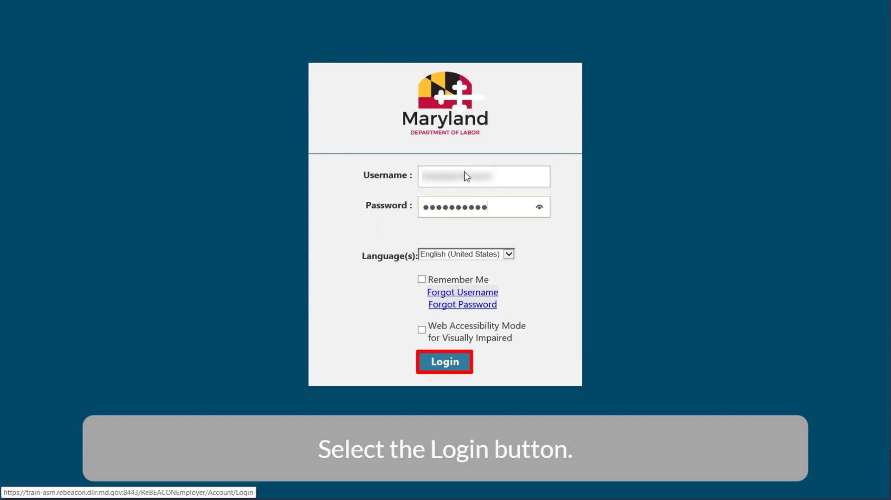
# Log back in, start another payment, review the payment history, and continue
pyautogui.click(452, 367)
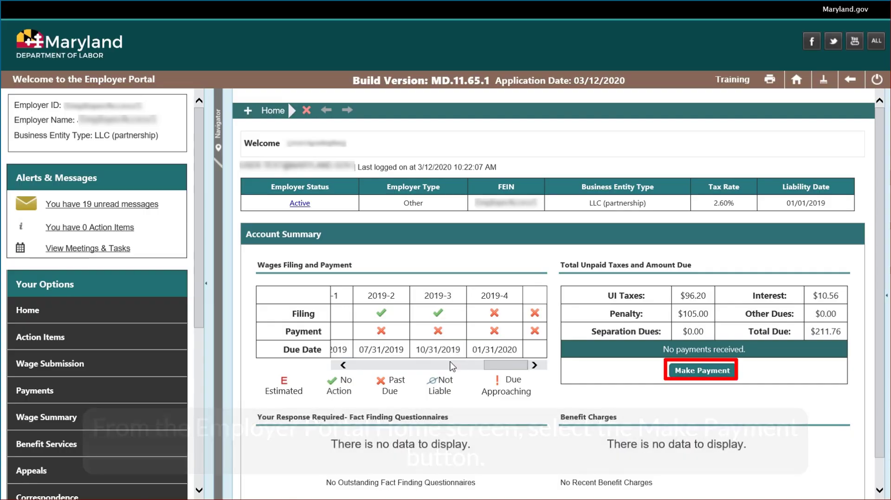
pyautogui.click(697, 369)
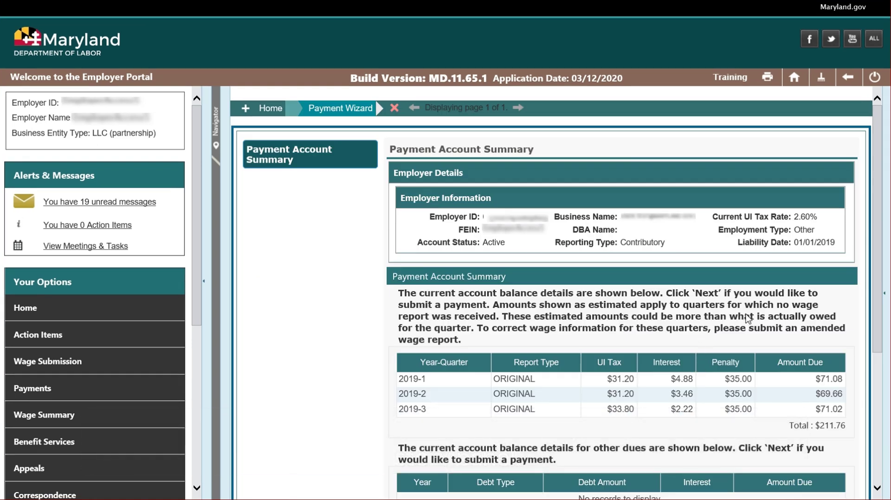
pyautogui.scroll(-5, 745, 313)
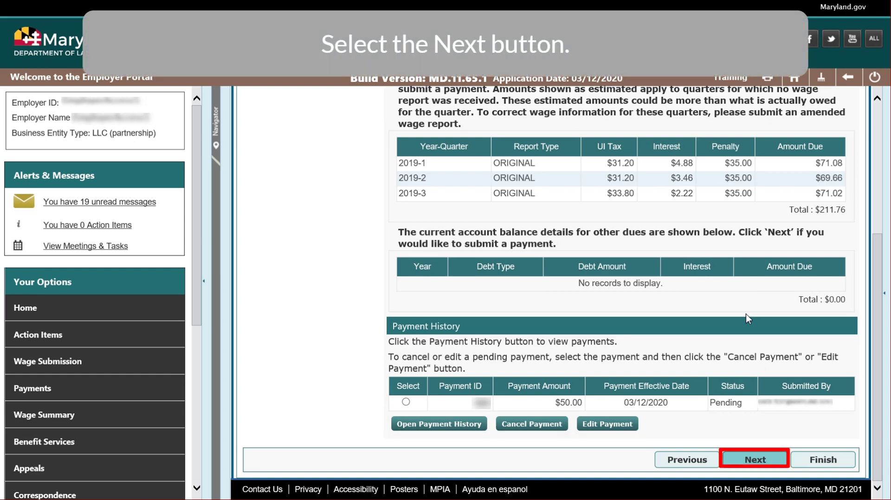
pyautogui.click(743, 459)
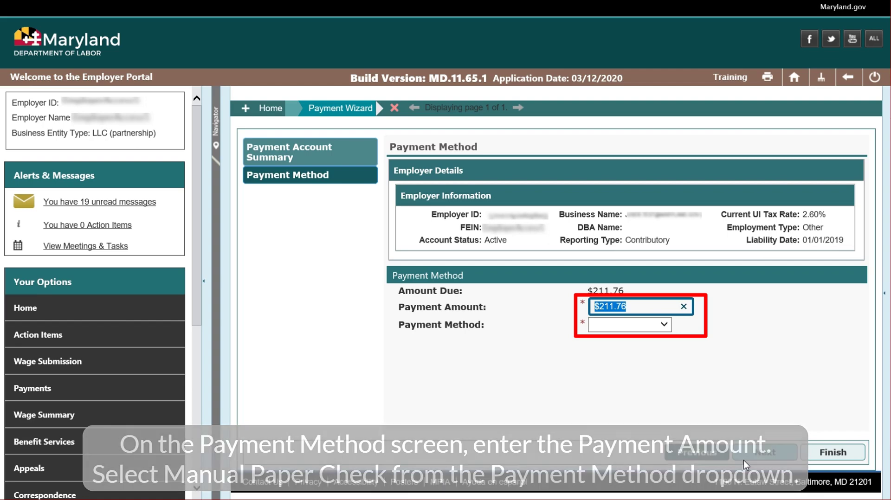
# Enter a $50.00 payment with Manual Paper Check as the method and continue
pyautogui.write('$50.00')
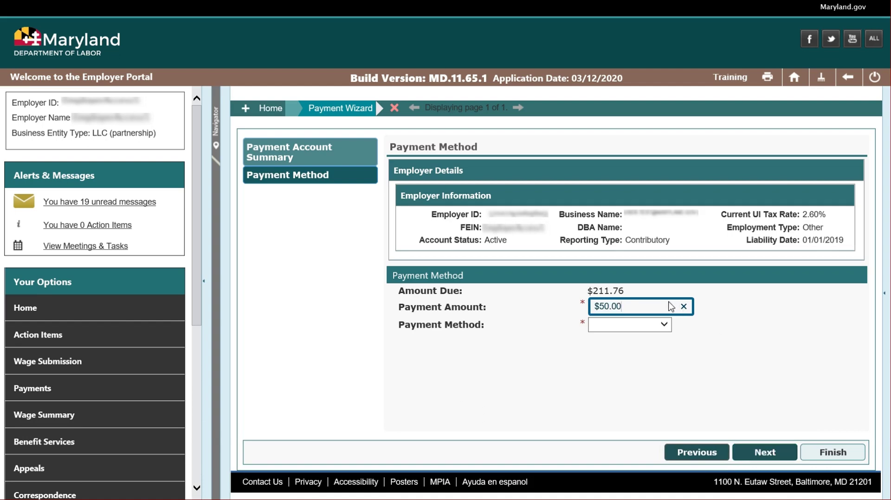
pyautogui.click(666, 326)
pyautogui.click(650, 355)
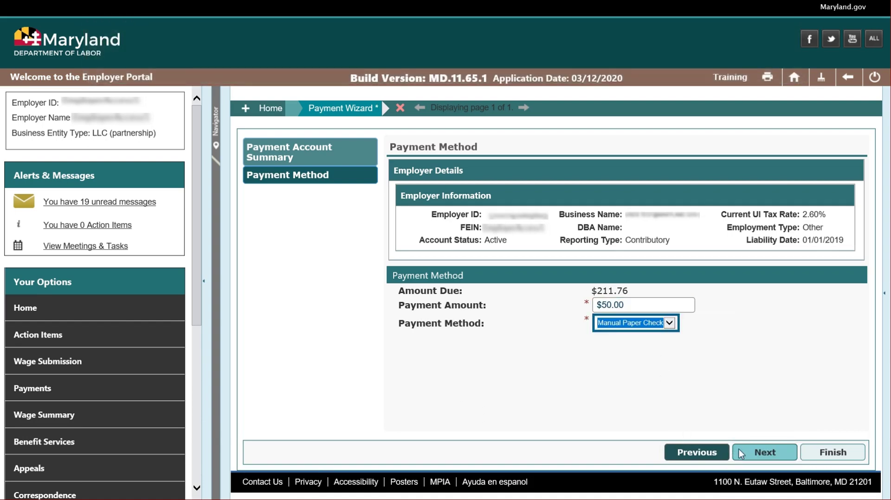
pyautogui.click(753, 450)
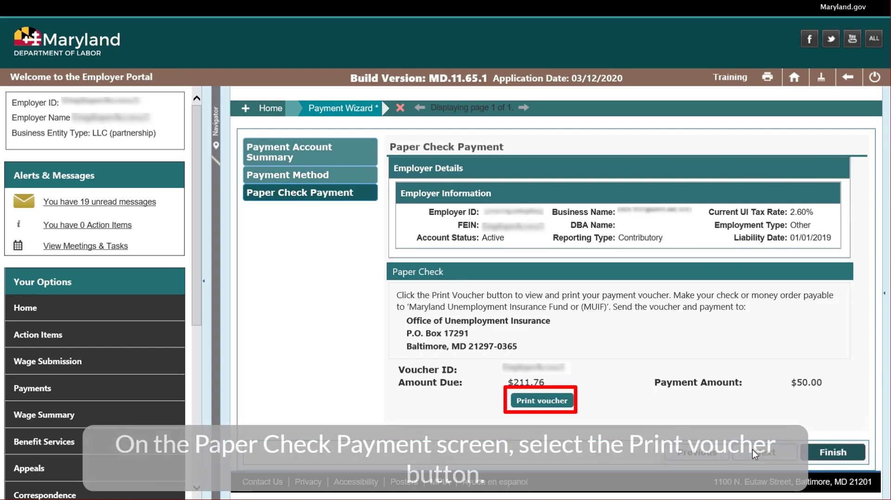
# Print the paper check payment voucher, open its PDF, and finish the payment
pyautogui.click(552, 403)
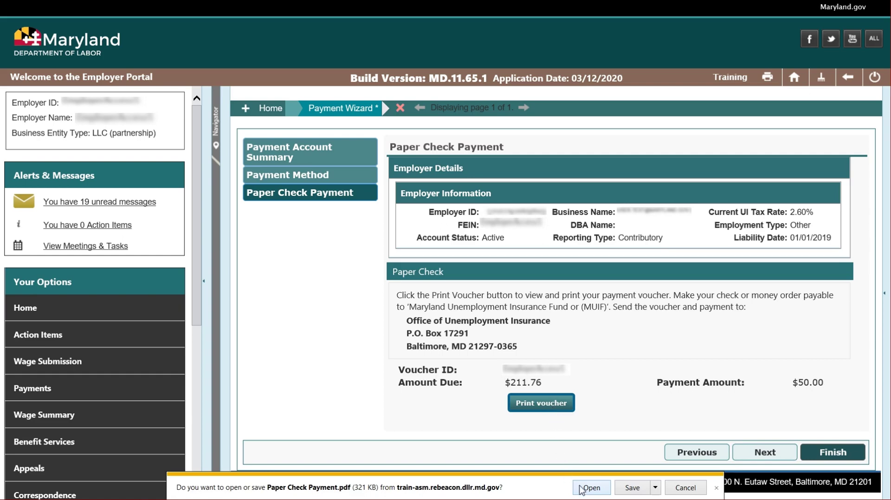
pyautogui.click(595, 493)
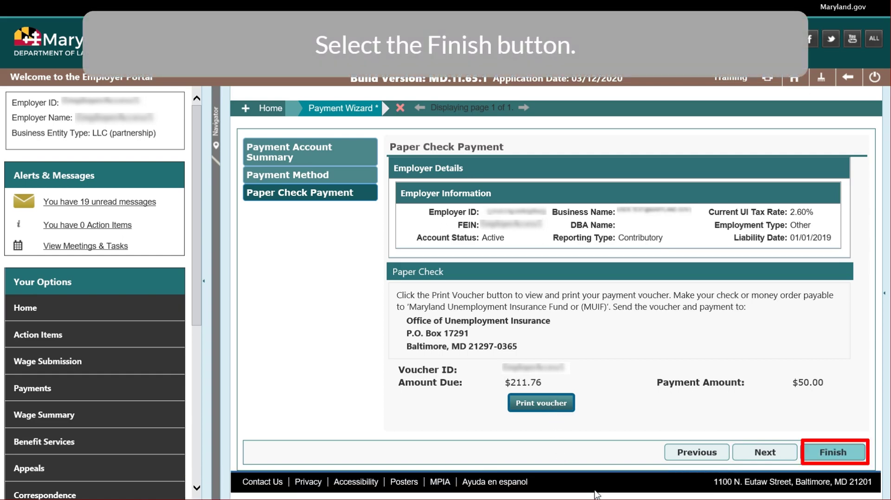
pyautogui.click(823, 463)
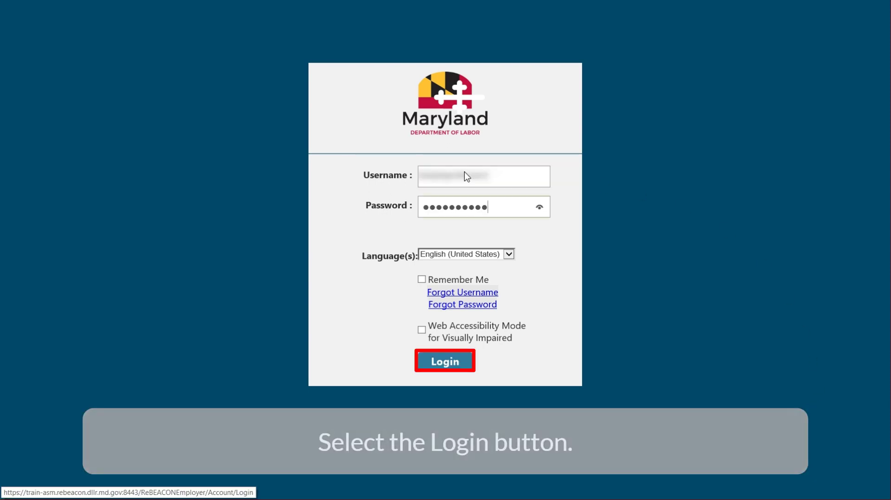
# Log in, start a new payment, check the pending $50.00 entry dated 03/12/2020, and continue
pyautogui.click(451, 363)
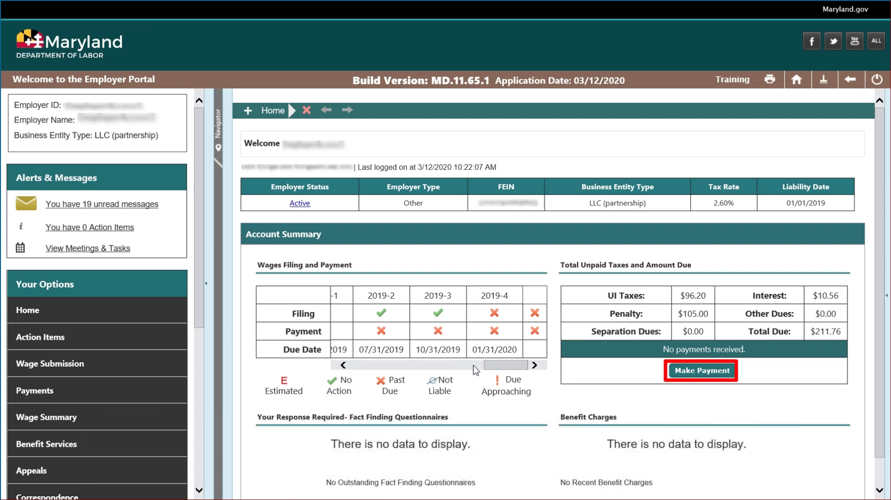
pyautogui.click(704, 371)
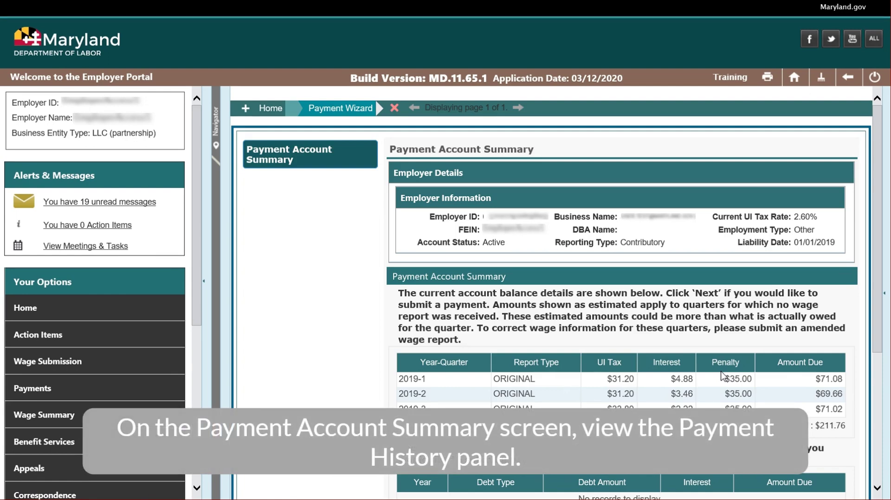
pyautogui.scroll(-5, 745, 315)
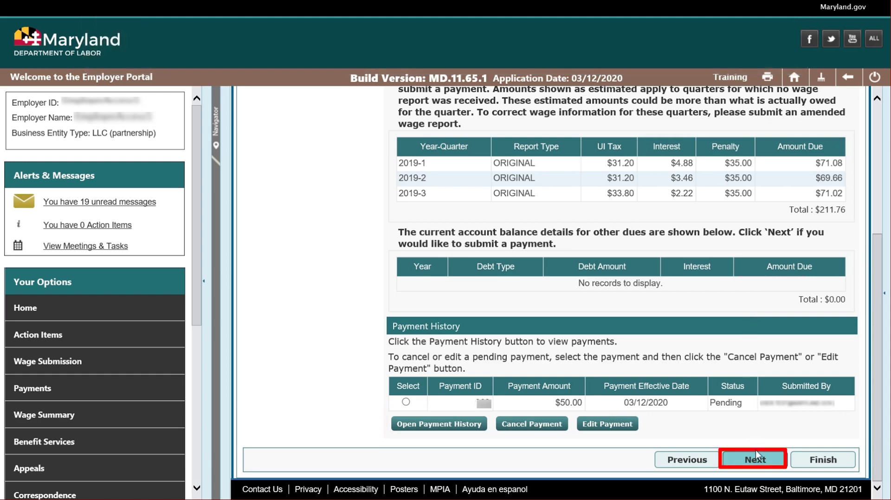
pyautogui.click(758, 457)
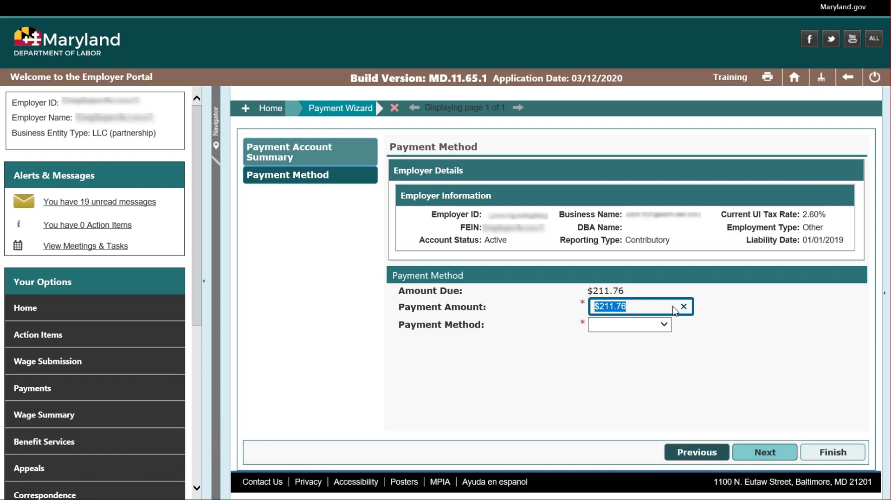
# Enter a 50.00 payment amount with ACH Credit as the method and continue
pyautogui.write('50.00')
pyautogui.click(667, 327)
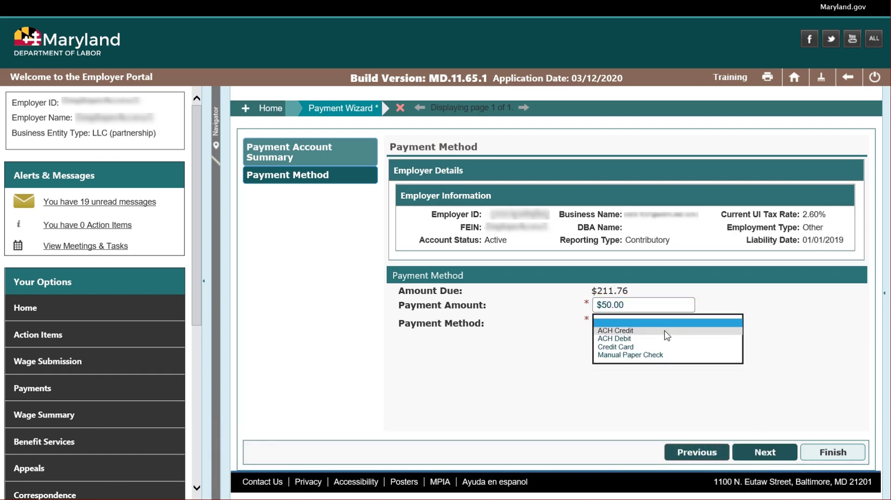
pyautogui.click(665, 331)
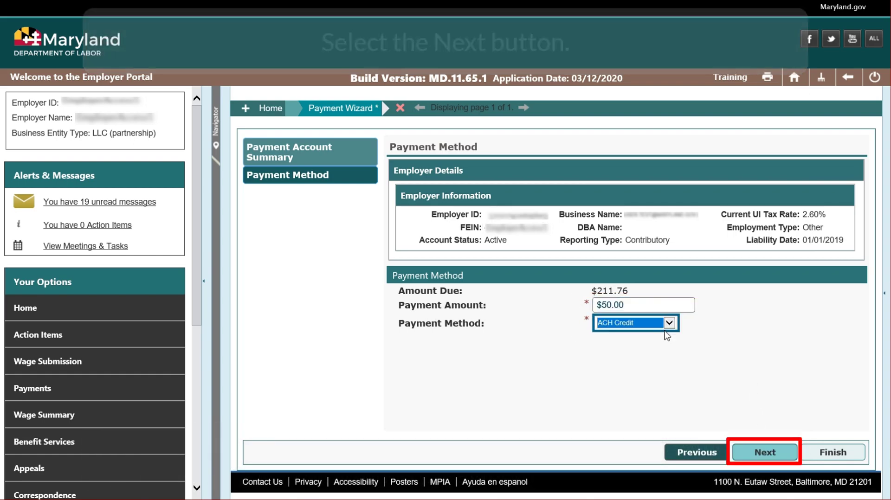
pyautogui.click(761, 455)
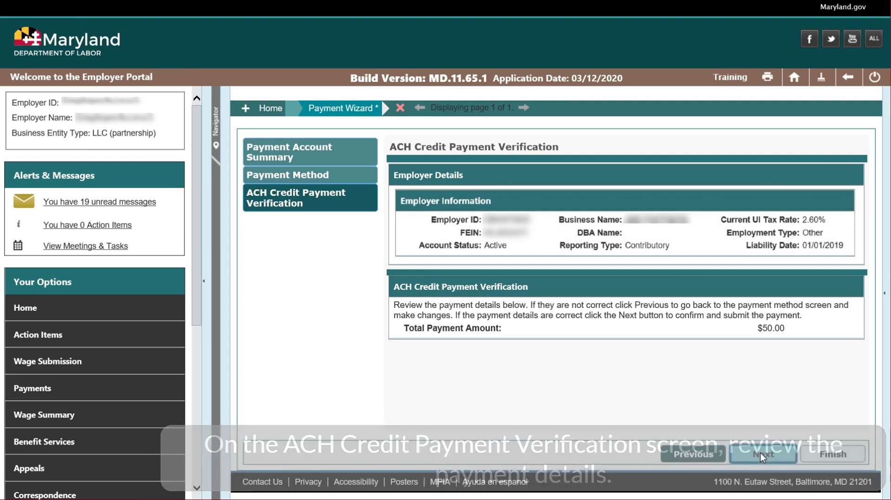
# Submit the ACH Credit payment, download and open the bank CSV file, then finish
pyautogui.click(761, 453)
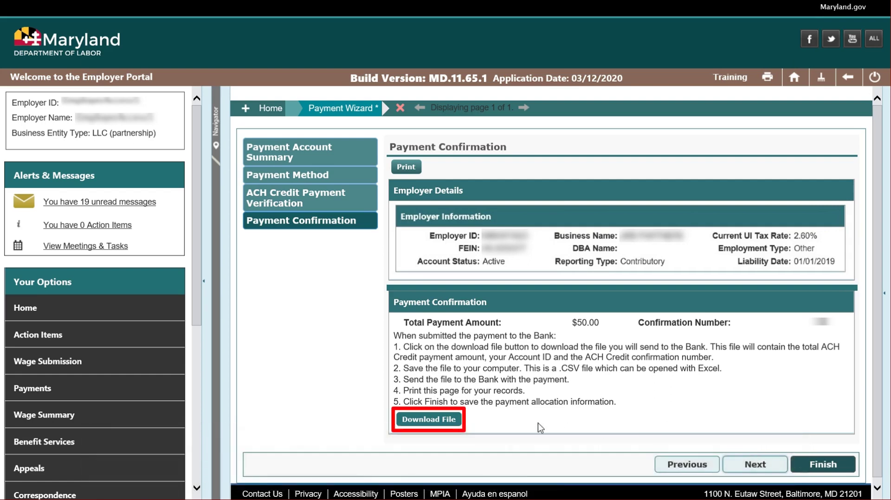
pyautogui.click(424, 421)
pyautogui.click(591, 487)
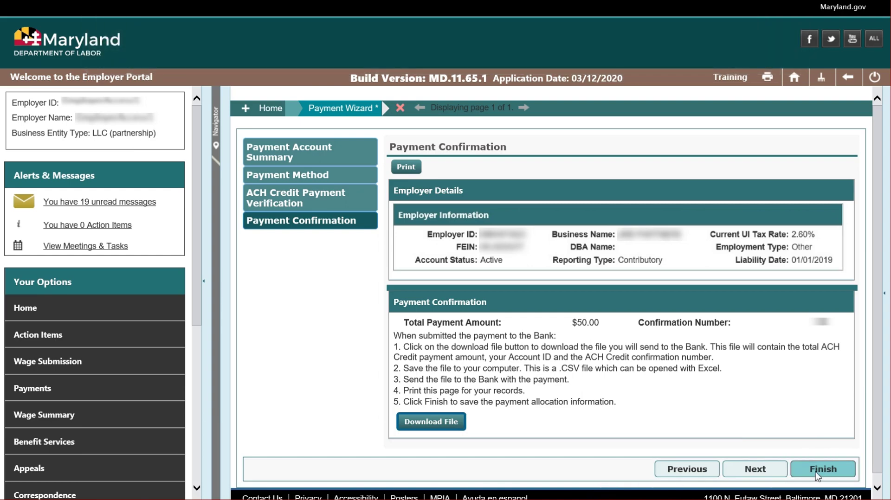
pyautogui.click(831, 474)
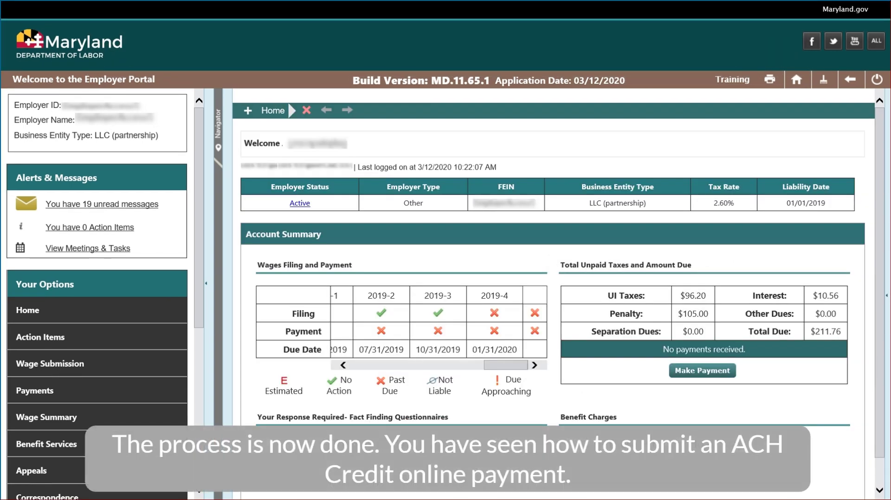